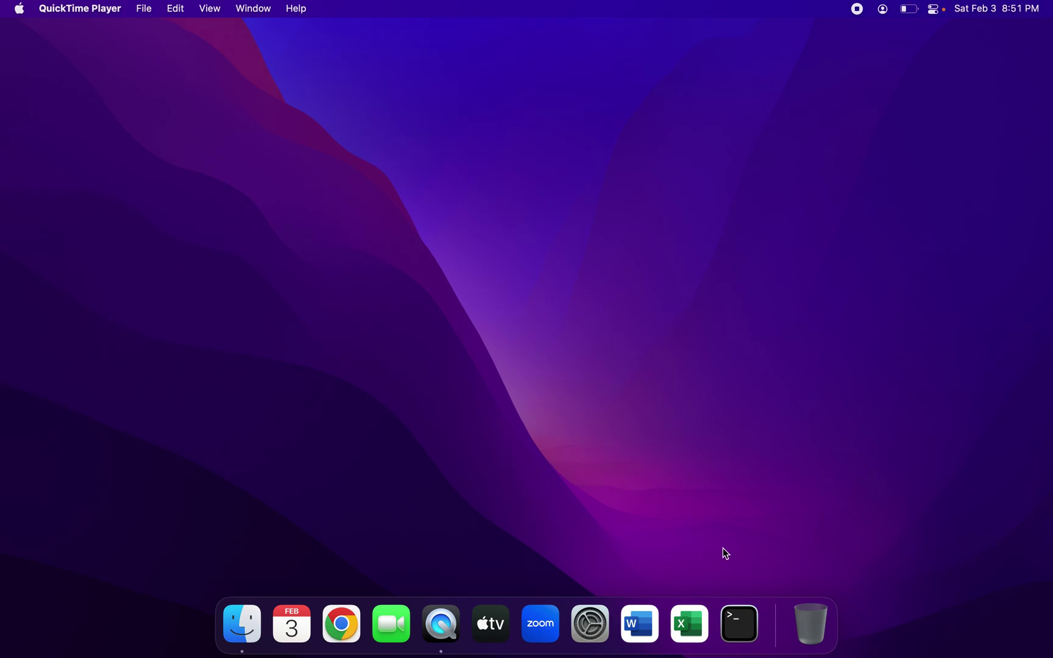
Step: Launch Terminal from the Dock to get a new shell window
{"action": "left_click", "coordinate": [737, 632]}
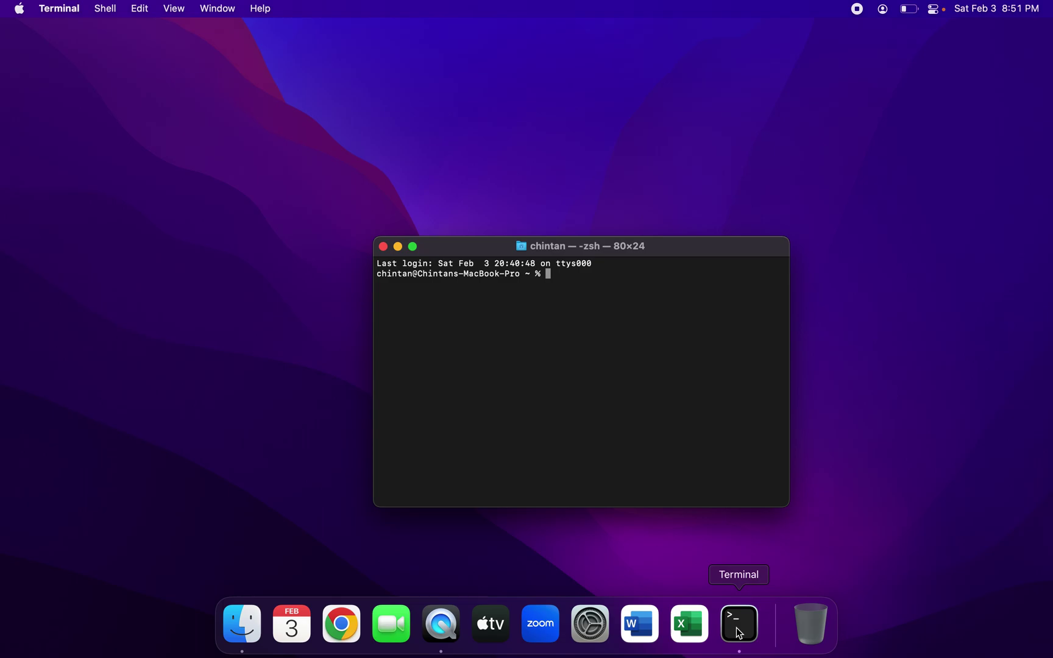
{"action": "type", "text": "softwareupdate"}
{"action": "type", "text": " -"}
{"action": "type", "text": "a"}
{"action": "type", "text": " -"}
{"action": "type", "text": "i"}
Step: Run 'softwareupdate -a -i' and wait for its no-updates result
{"action": "key", "text": "Return"}
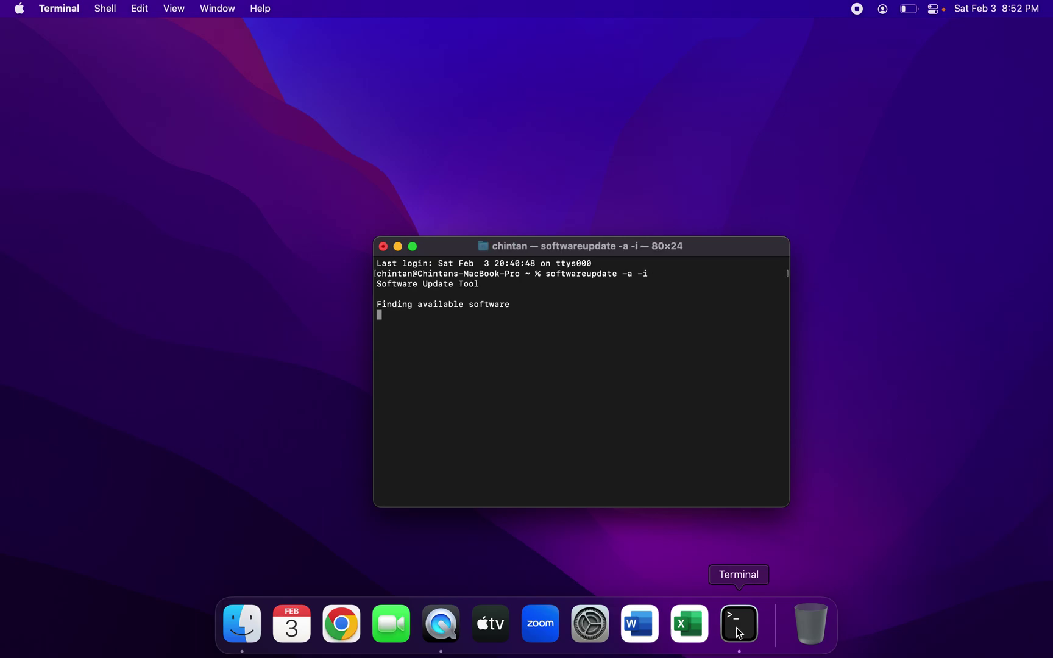